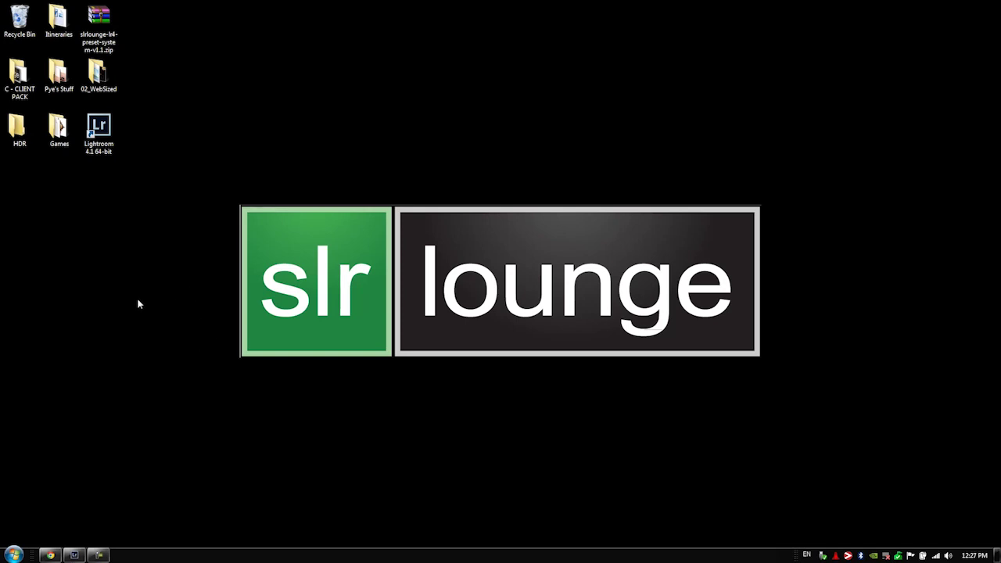
Open Local Disk (C:) from the Start menu and snap its window to the left half.
click(14, 554)
mouse_move(172, 369)
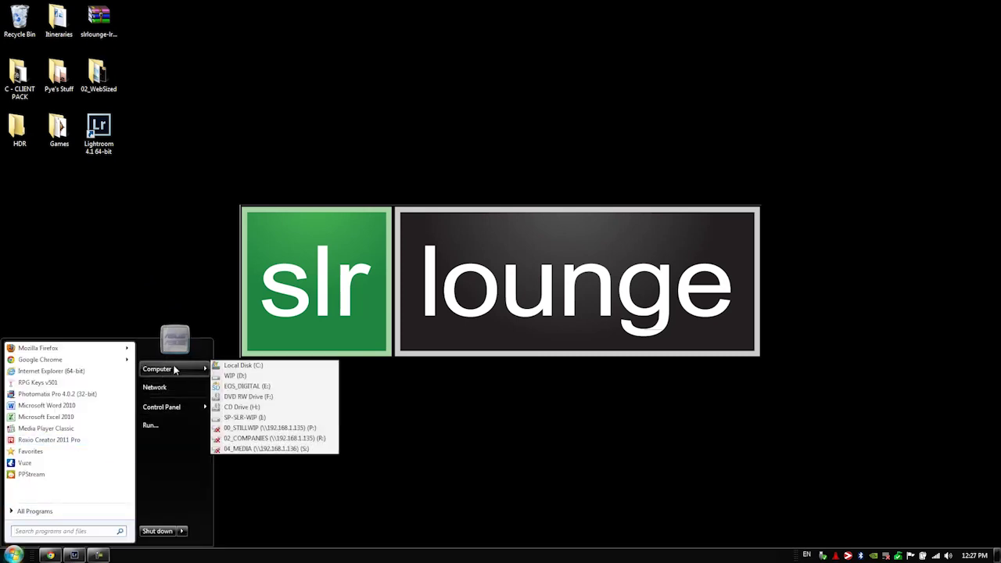
click(258, 367)
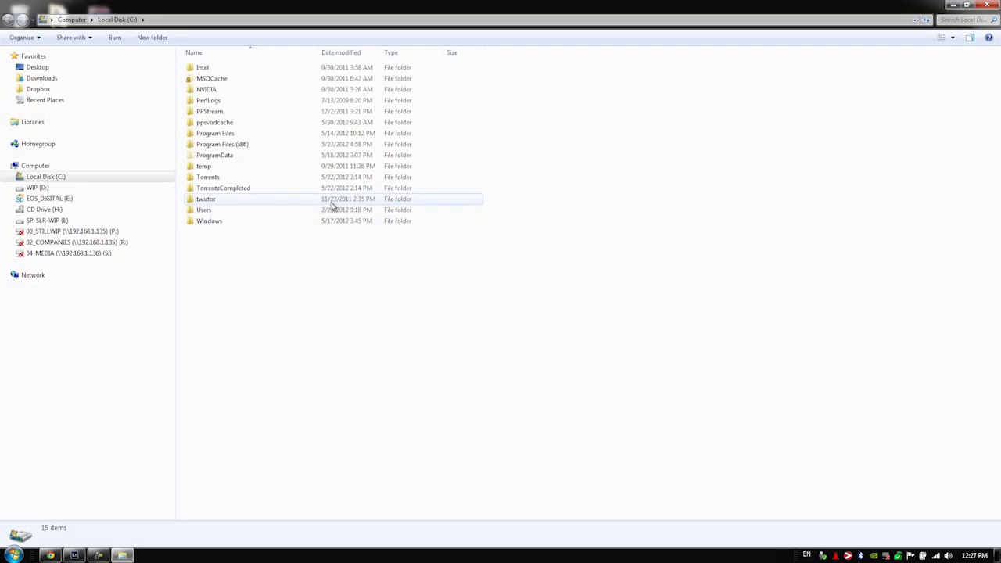
key(super+Left)
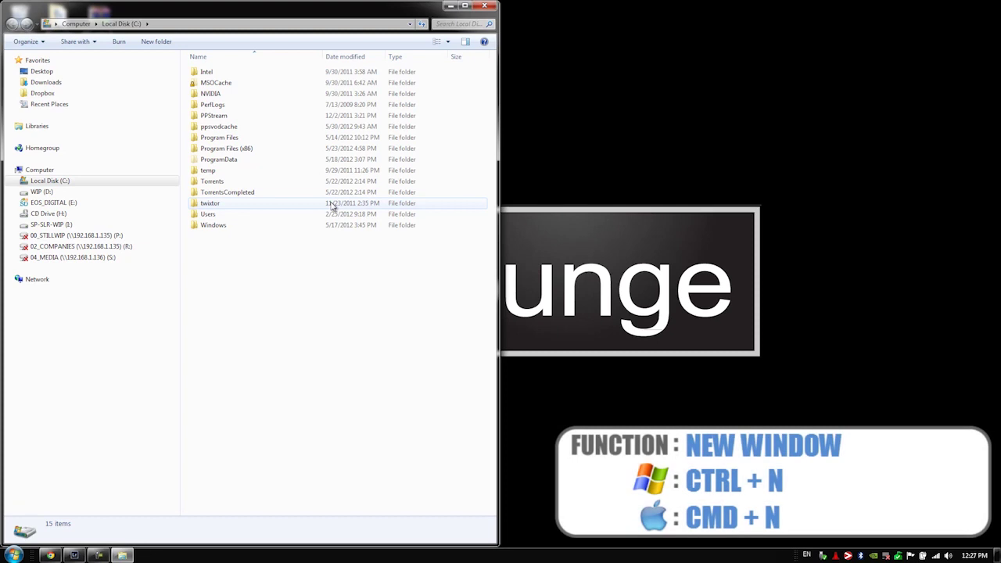
Add a second window snapped right showing EOS_DIGITAL (E:), with the Desktop on the left.
key(ctrl+n)
key(super+Right)
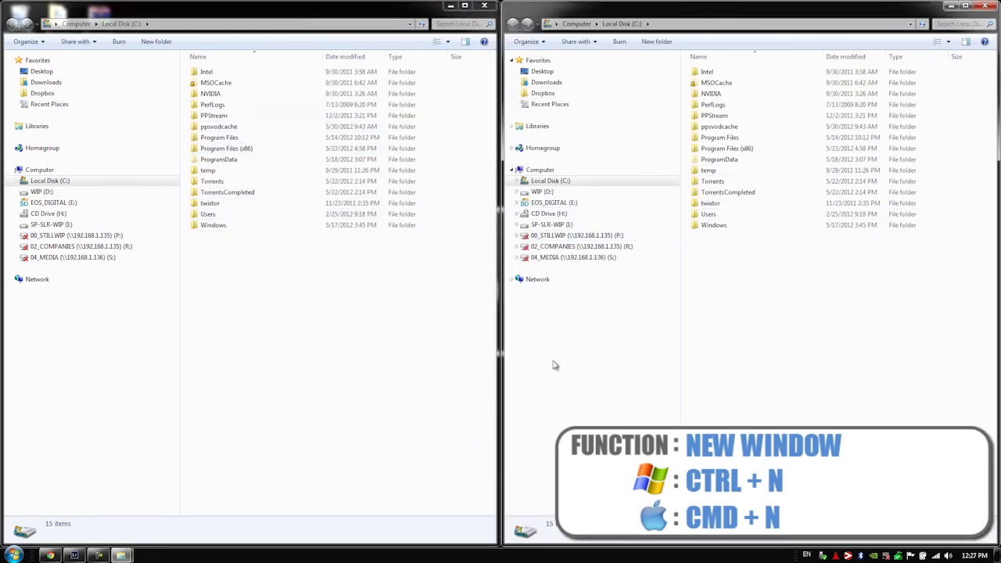
click(553, 203)
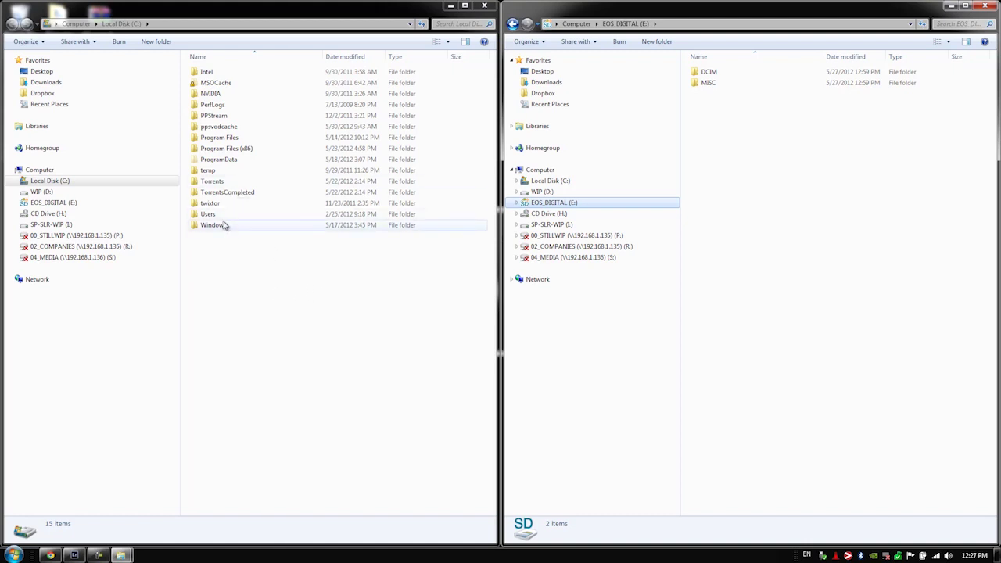
click(46, 73)
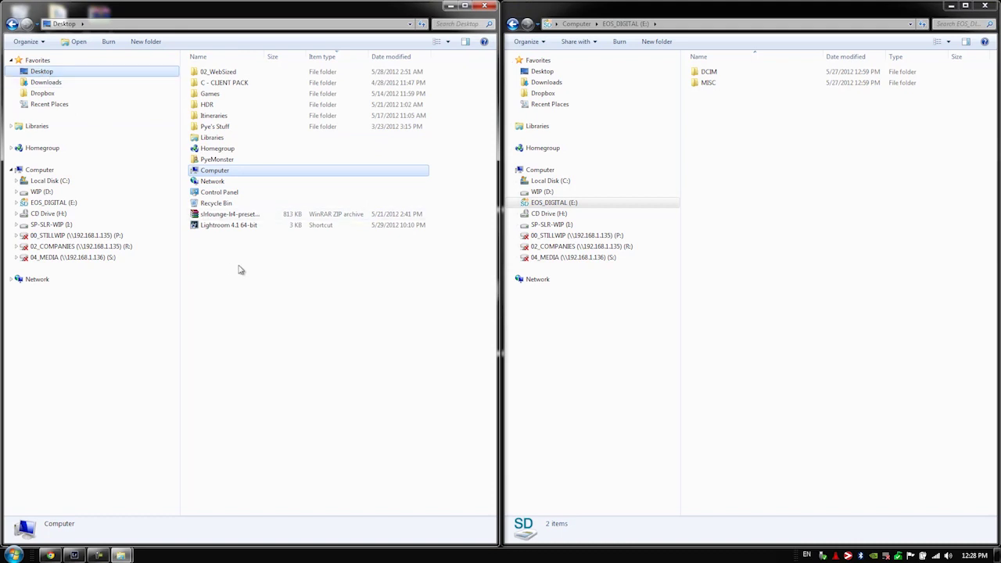
Create a new Desktop folder named 'Temporary Import' and open it.
right_click(206, 260)
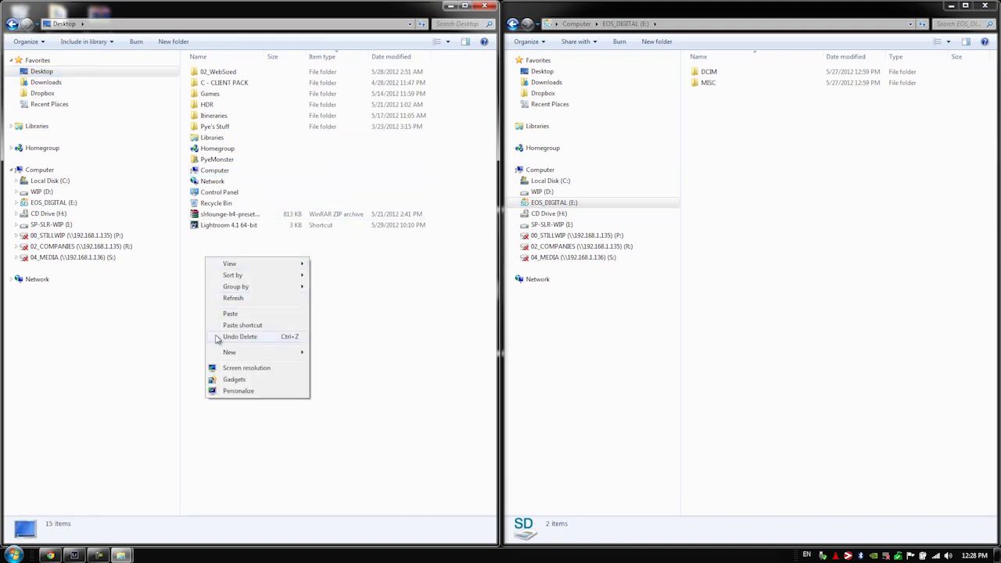
mouse_move(254, 353)
click(382, 351)
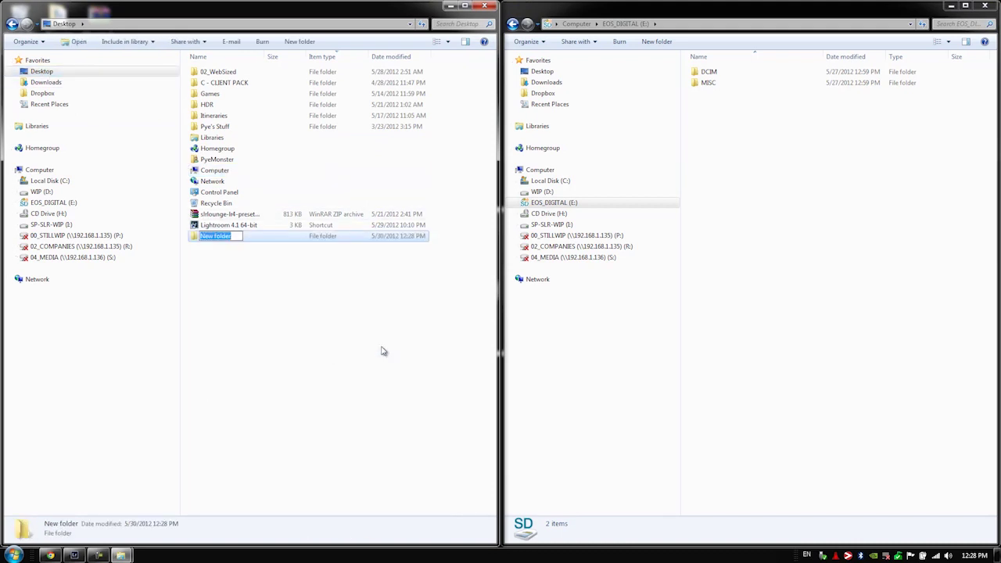
text(Temporary Import)
key(Return)
key(Return)
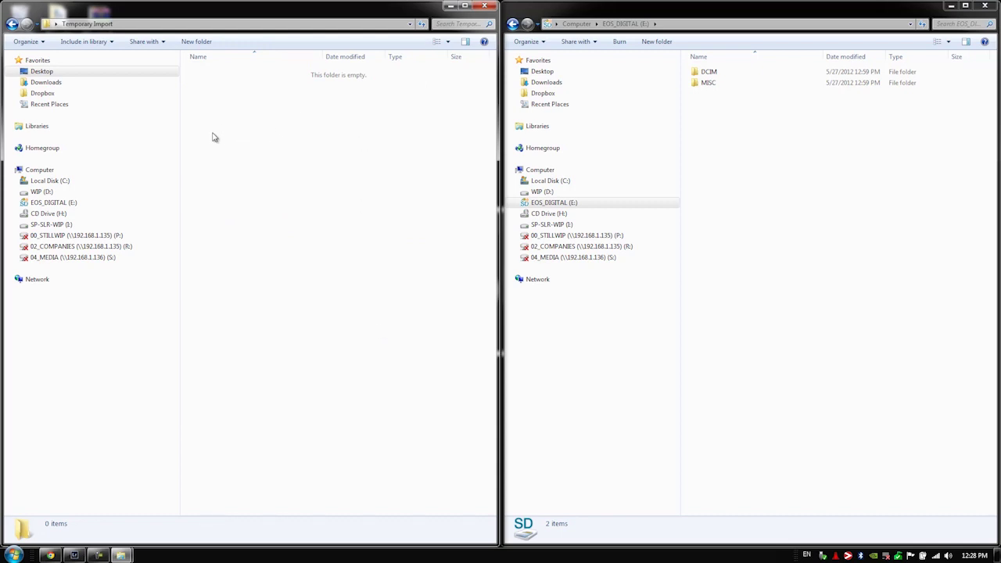
Create a 'Card 1' folder inside it and open the card's DCIM\100EOS5D folder.
right_click(224, 110)
mouse_move(331, 235)
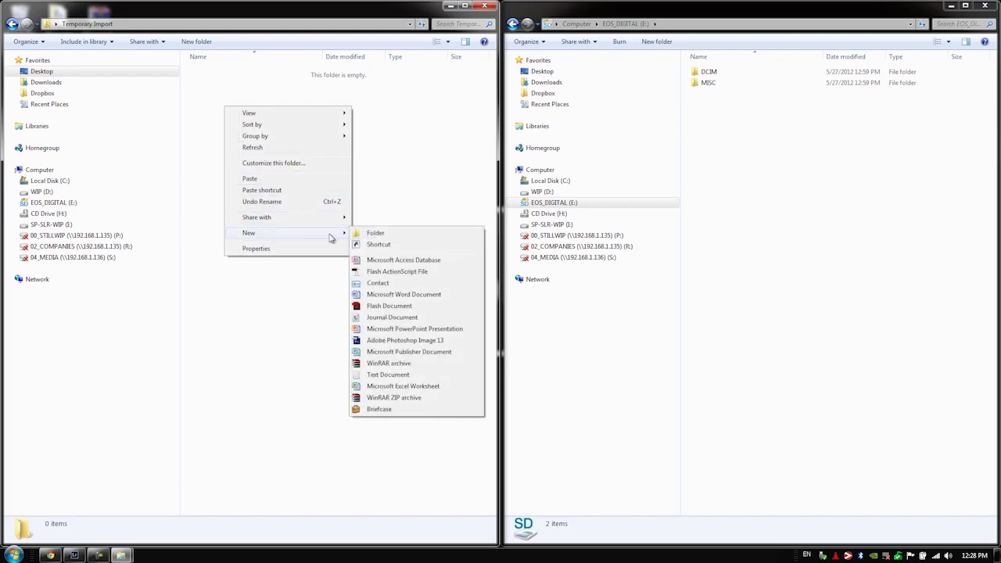
click(365, 231)
text(Card 1)
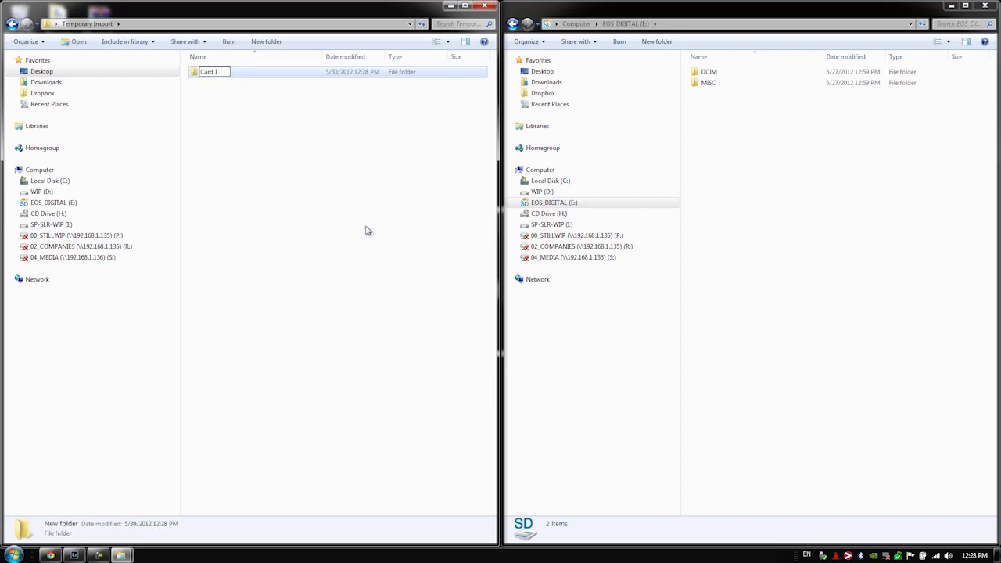
key(Return)
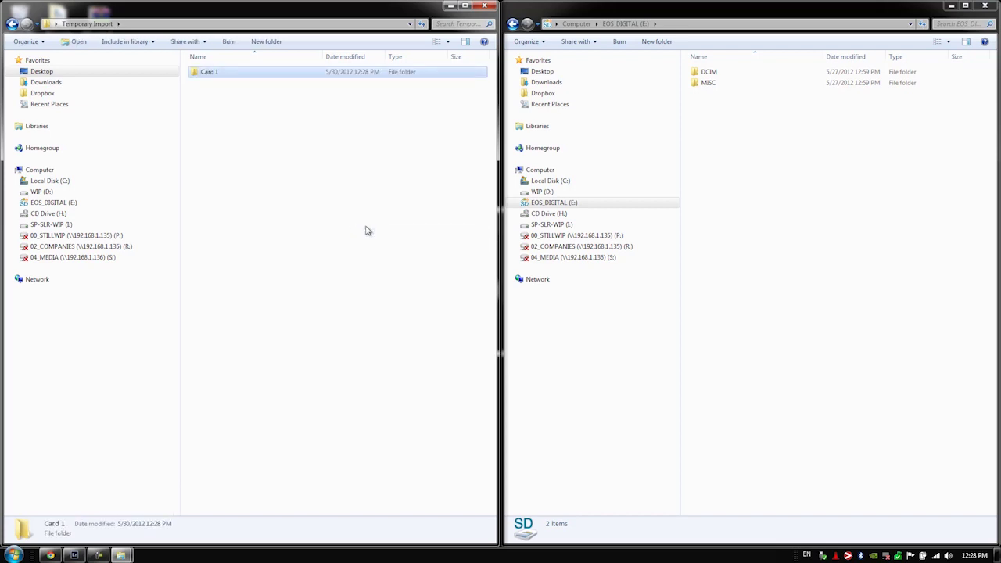
double_click(723, 71)
double_click(715, 72)
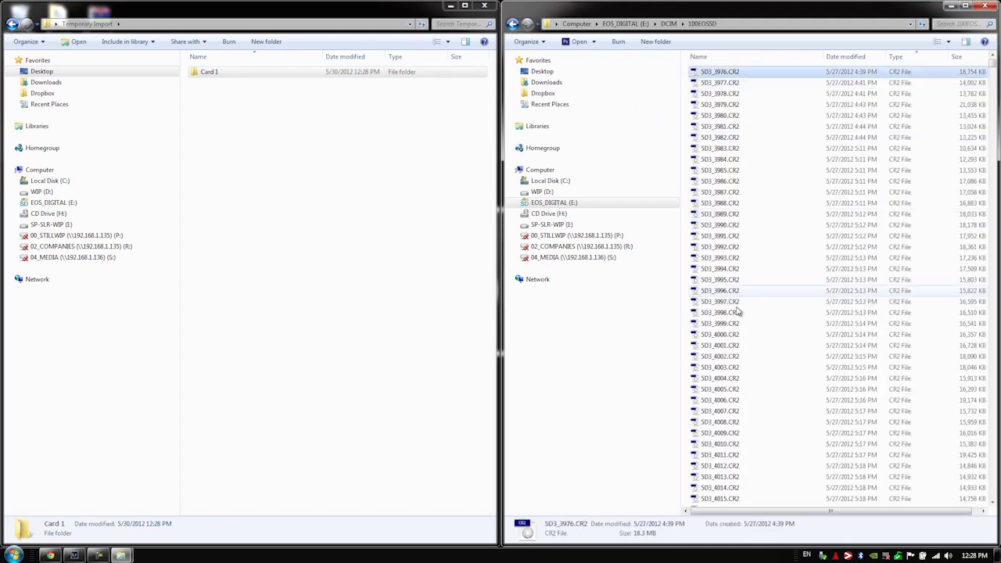
Copy the 11 files 5D3_3976–5D3_3986.CR2 into Card 1.
shift+click(735, 311)
drag(751, 123, 731, 144)
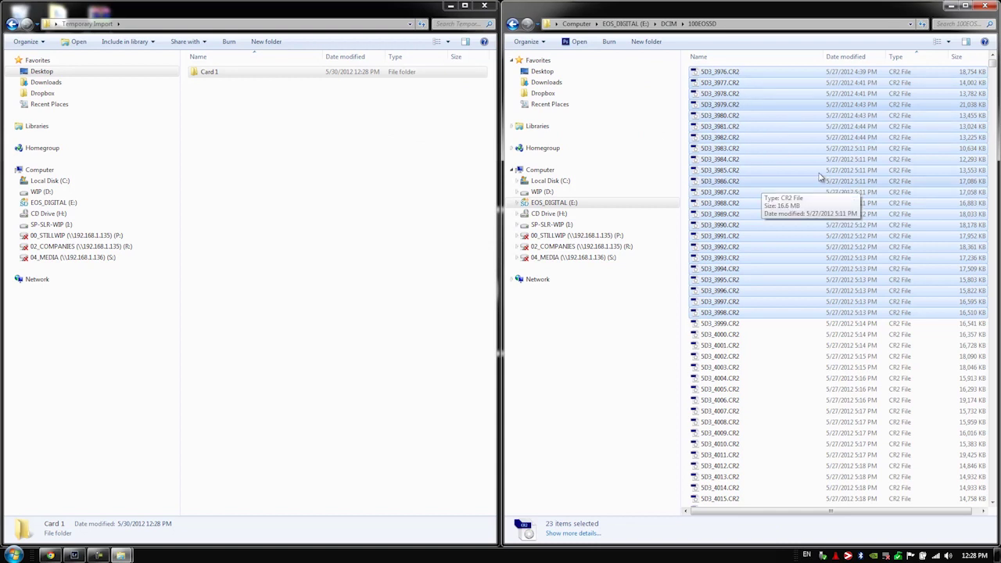
click(726, 72)
shift+click(744, 185)
drag(743, 185, 224, 74)
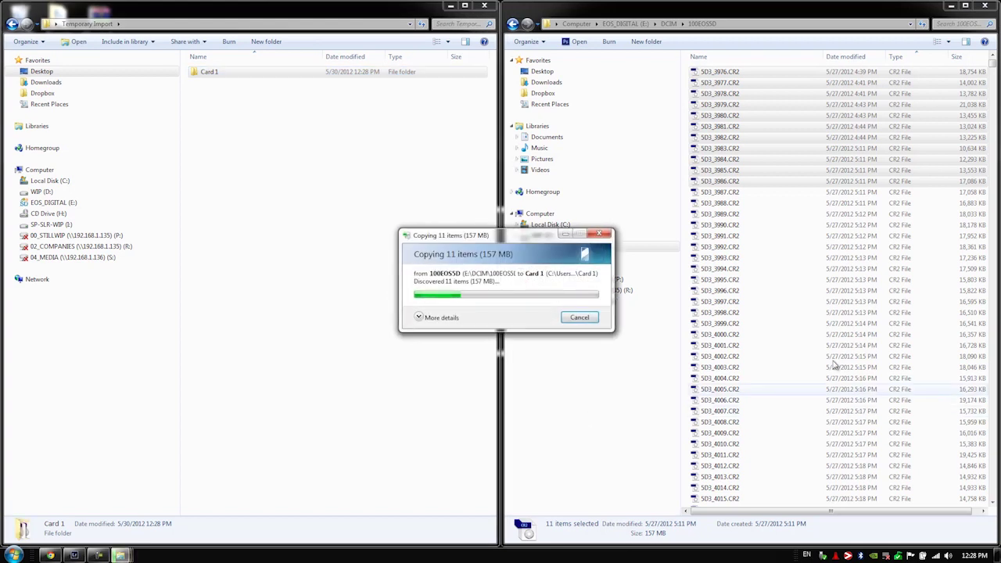
Create a 'Card 2' folder in Temporary Import.
right_click(222, 138)
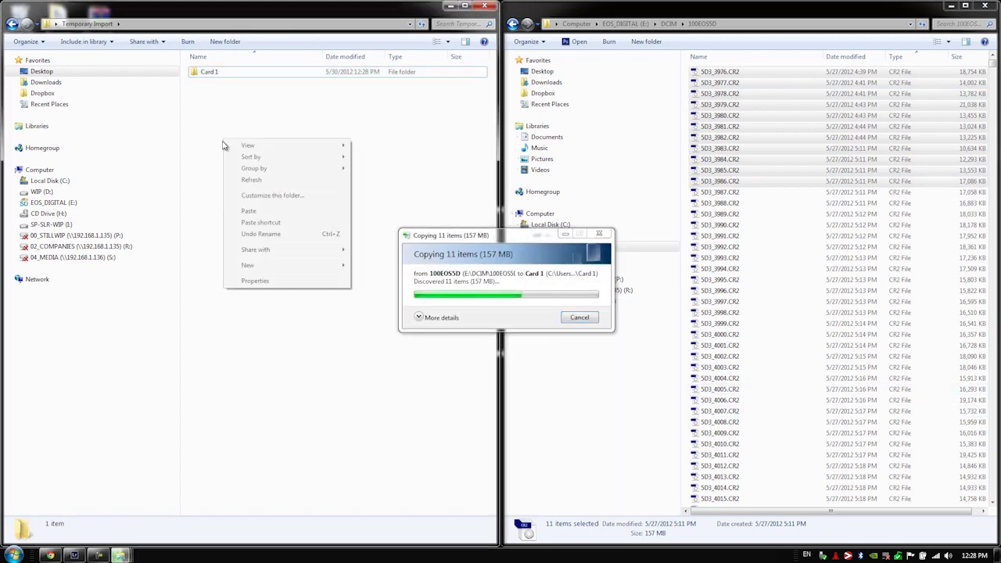
text(wfCard 2)
key(Return)
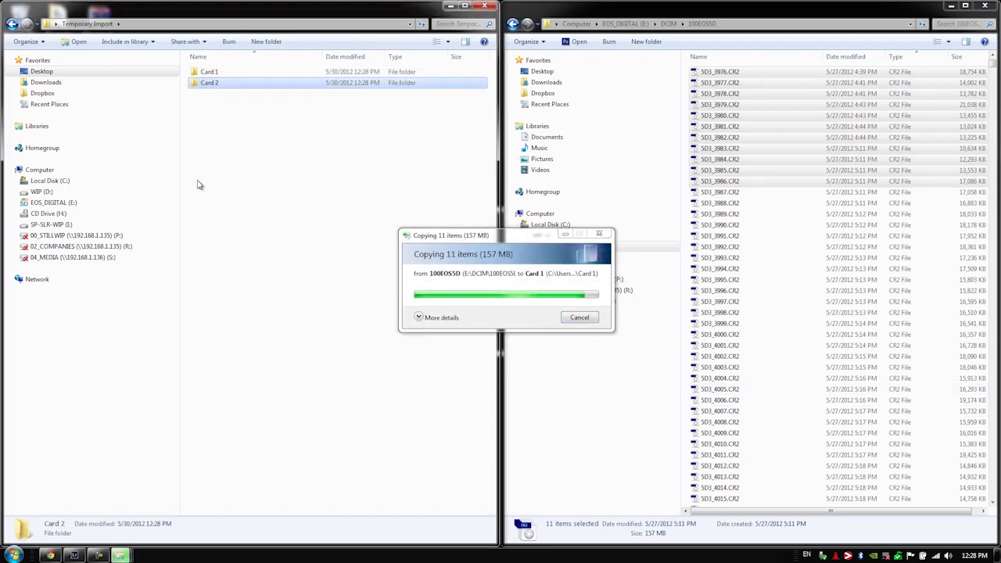
Copy the 11 files 5D3_3983–5D3_3993.CR2 into Card 2.
click(727, 258)
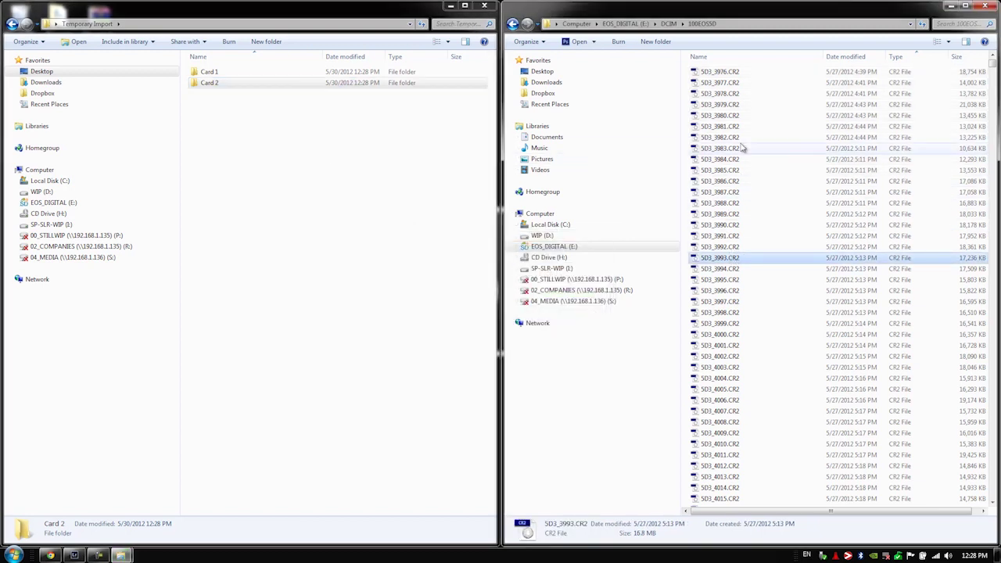
shift+click(727, 148)
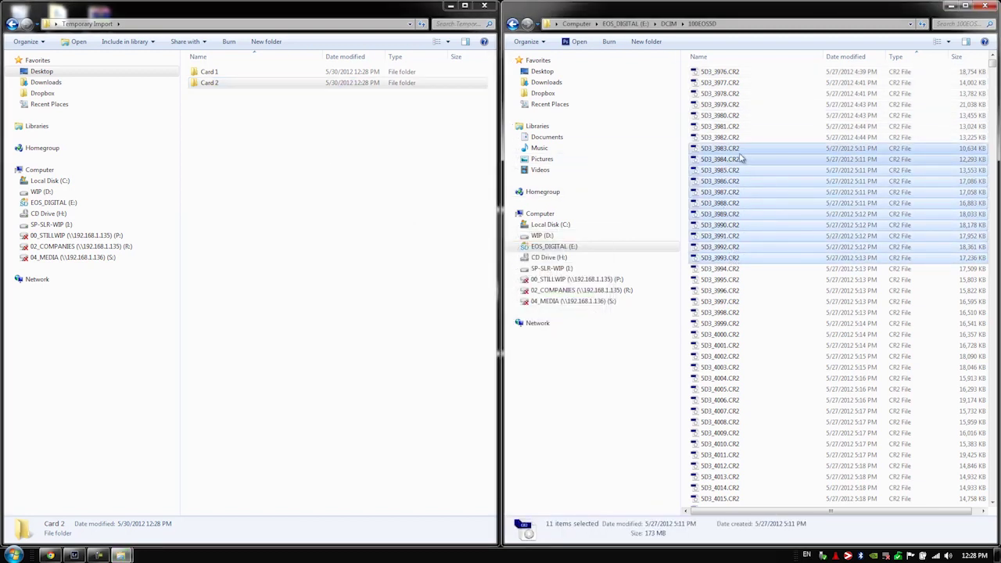
drag(736, 192, 208, 83)
right_click(234, 127)
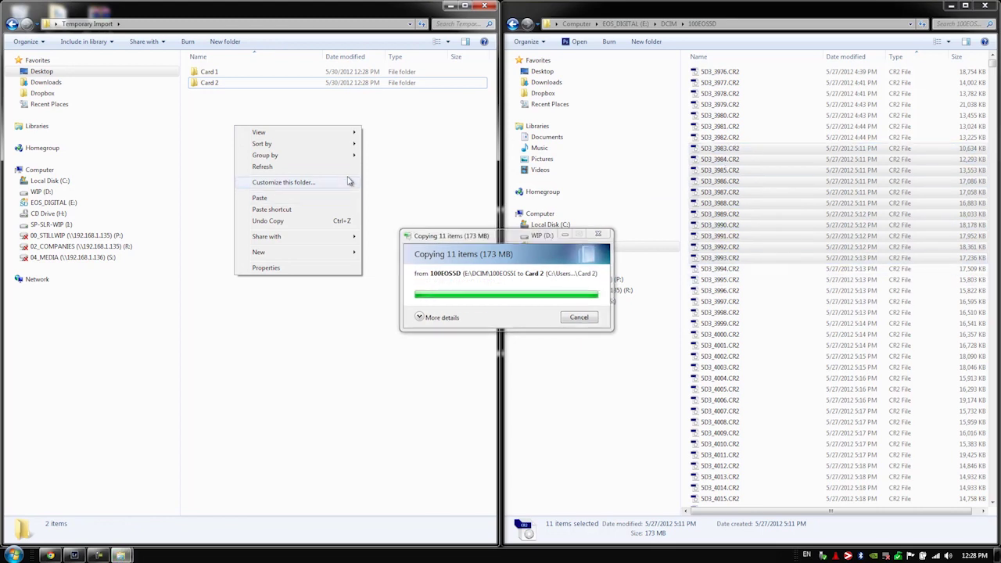
click(416, 125)
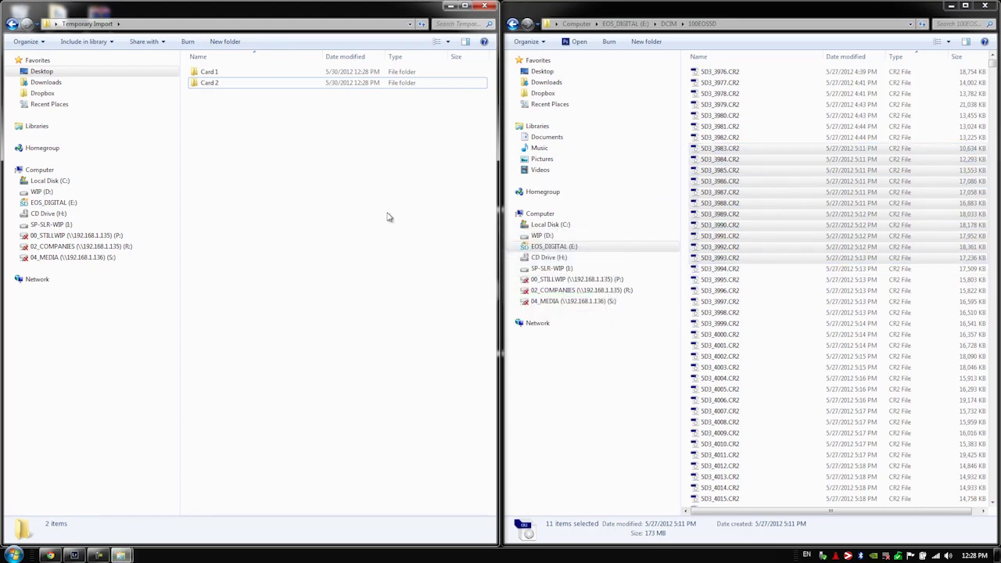
Create new folders named 'Card 3' and then 'Card 4' inside Temporary Import.
right_click(229, 138)
click(252, 188)
text(Card 3)
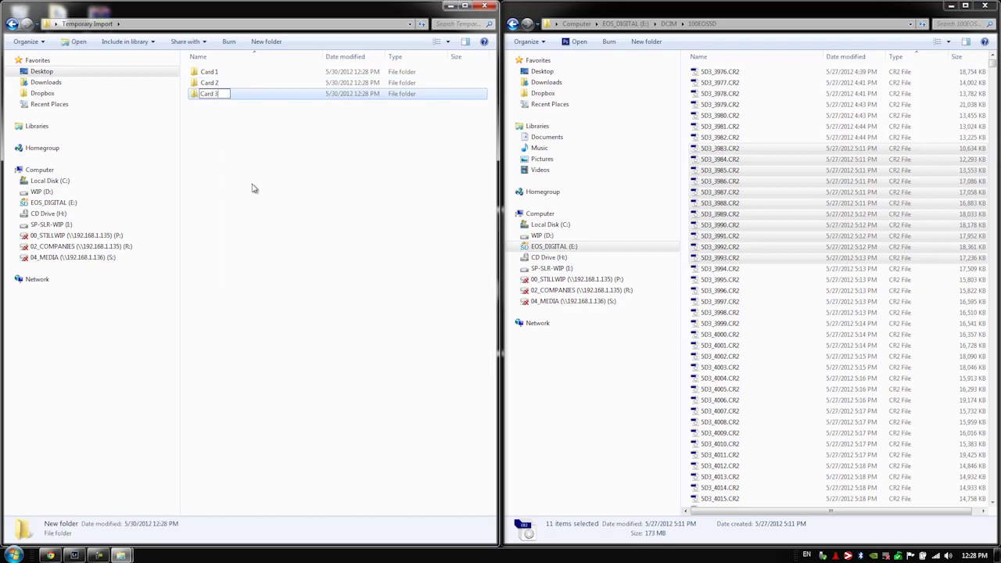
key(Return)
key(ctrl+shift+n)
text(Card 4)
key(Return)
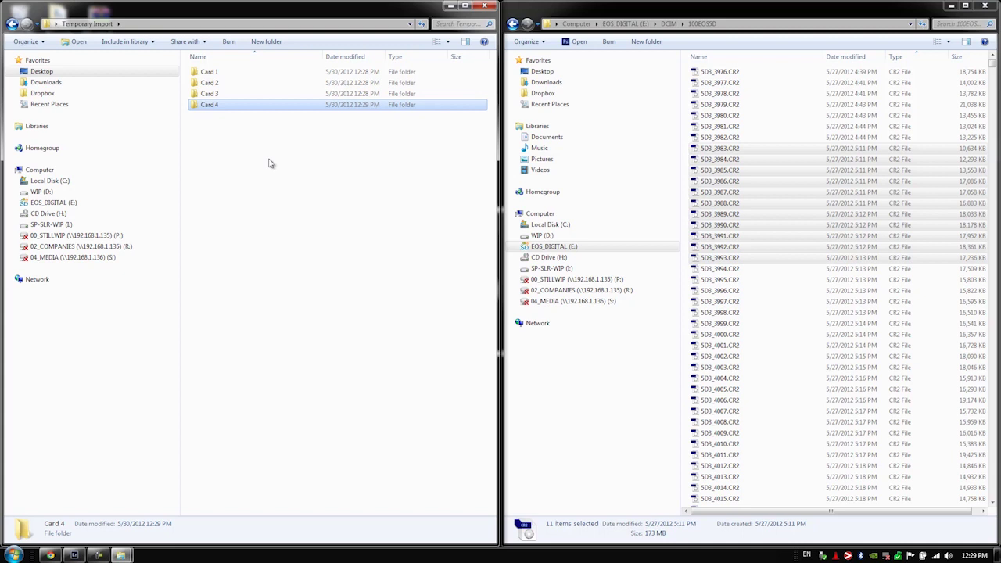
Create 'Card 5' and 'Card 6' folders in Temporary Import.
click(268, 163)
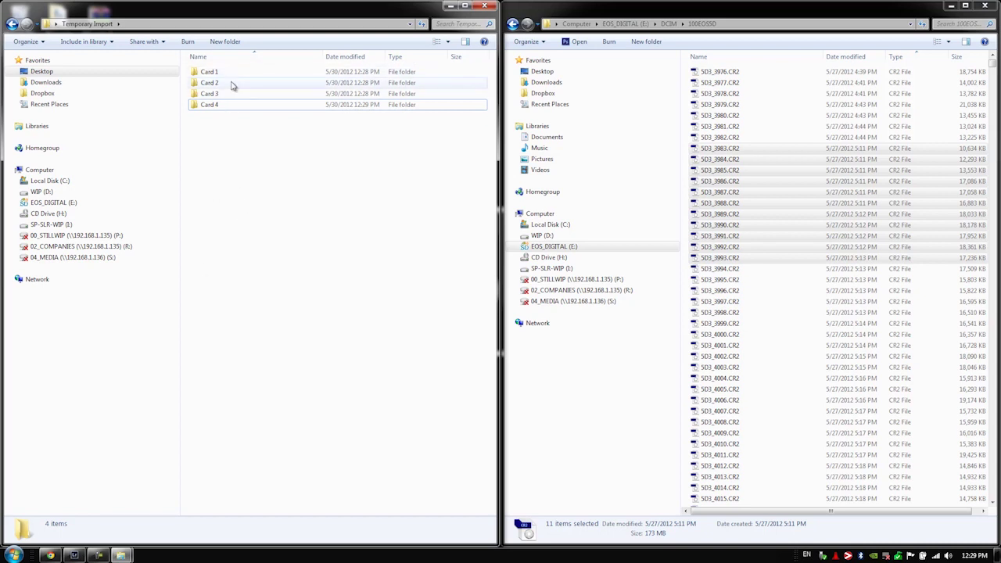
right_click(230, 155)
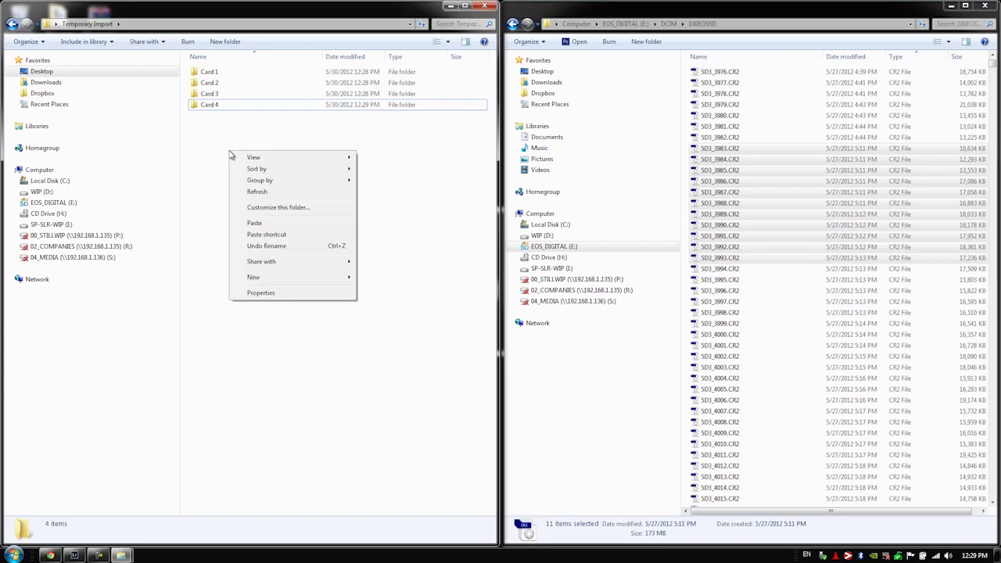
text(wfCar)
text(d 5)
key(Return)
key(ctrl+shift+n)
text(Card 6)
key(Return)
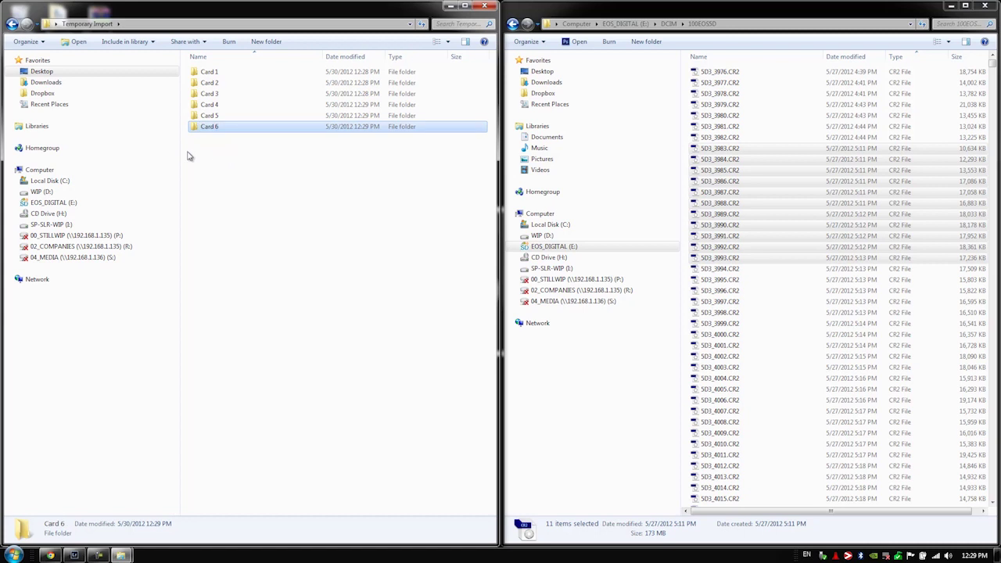
Copy images IMG_2276–IMG_2283 from the card into Card 6.
click(798, 279)
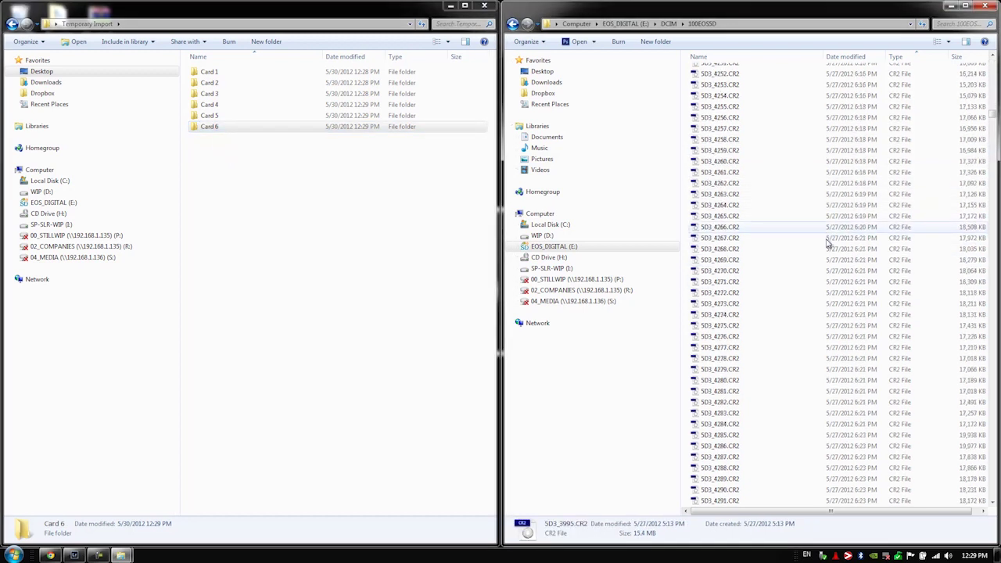
drag(991, 69, 991, 460)
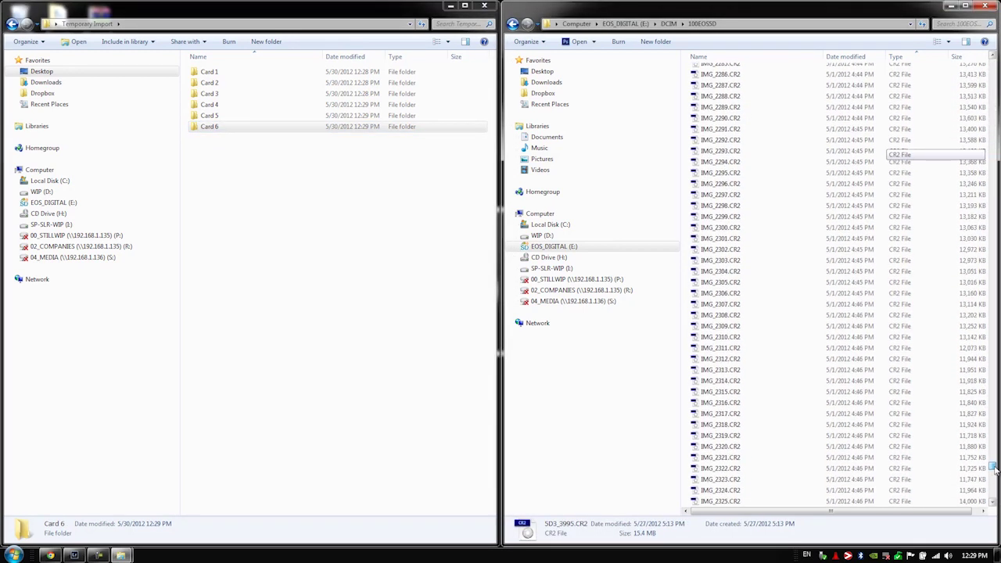
drag(821, 294, 750, 208)
drag(752, 251, 269, 129)
Copy IMG_2266–IMG_2275 into Card 5 and the 13 images IMG_2274–IMG_2286 into Card 4.
drag(741, 332, 743, 408)
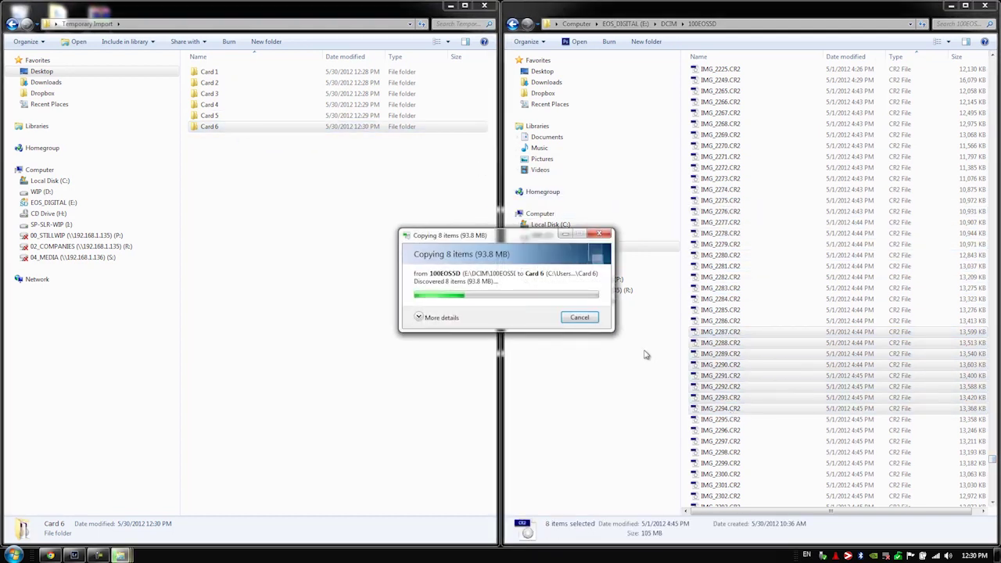
drag(738, 114, 244, 126)
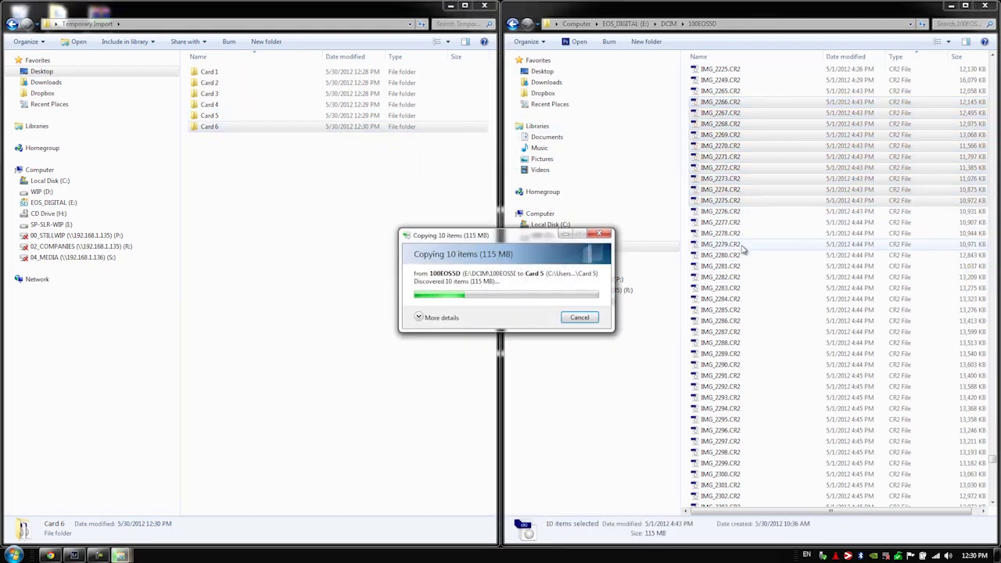
click(751, 191)
shift+click(757, 321)
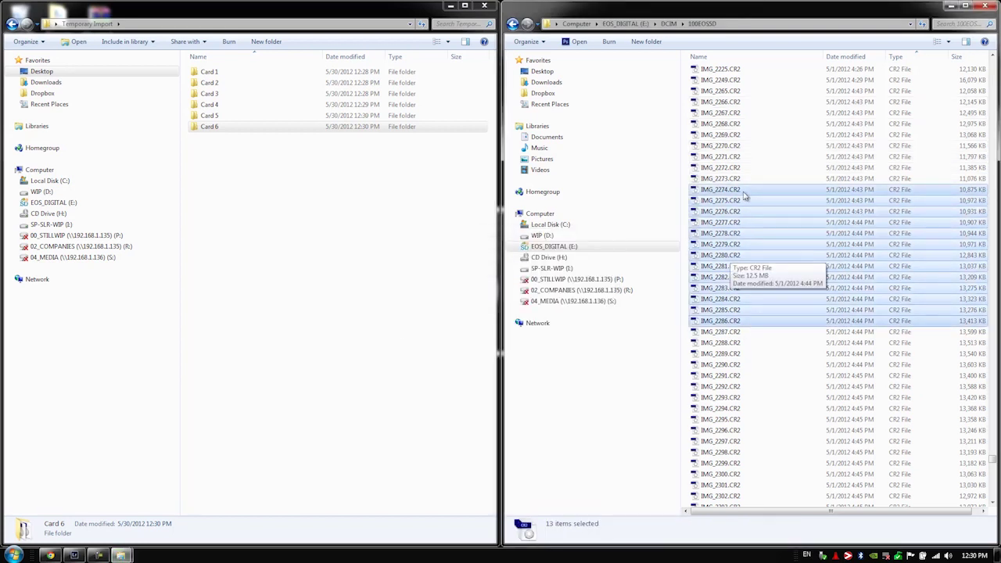
drag(779, 248, 277, 107)
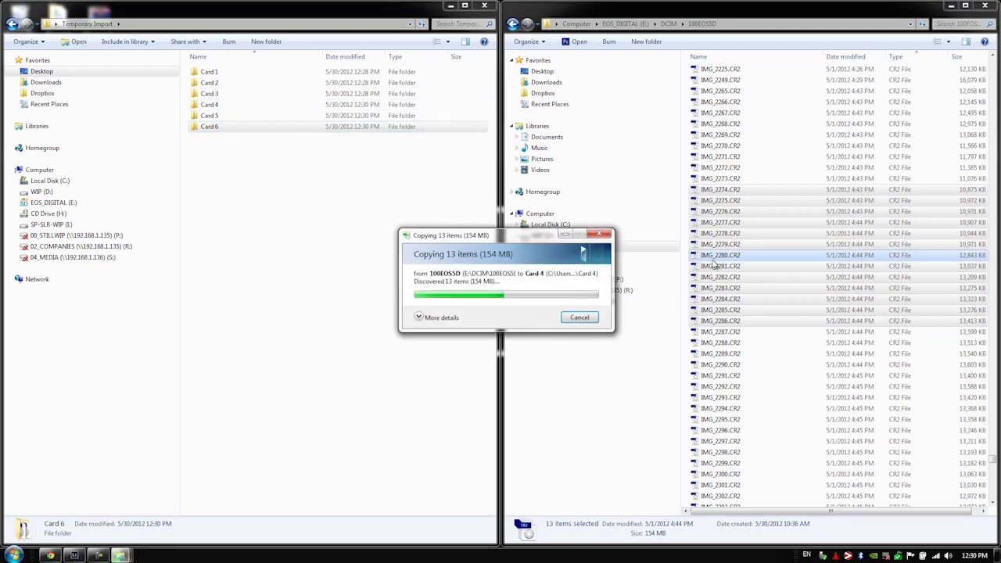
Check the images inside Card 1 and Card 2, then switch to Lightroom's Library.
double_click(212, 75)
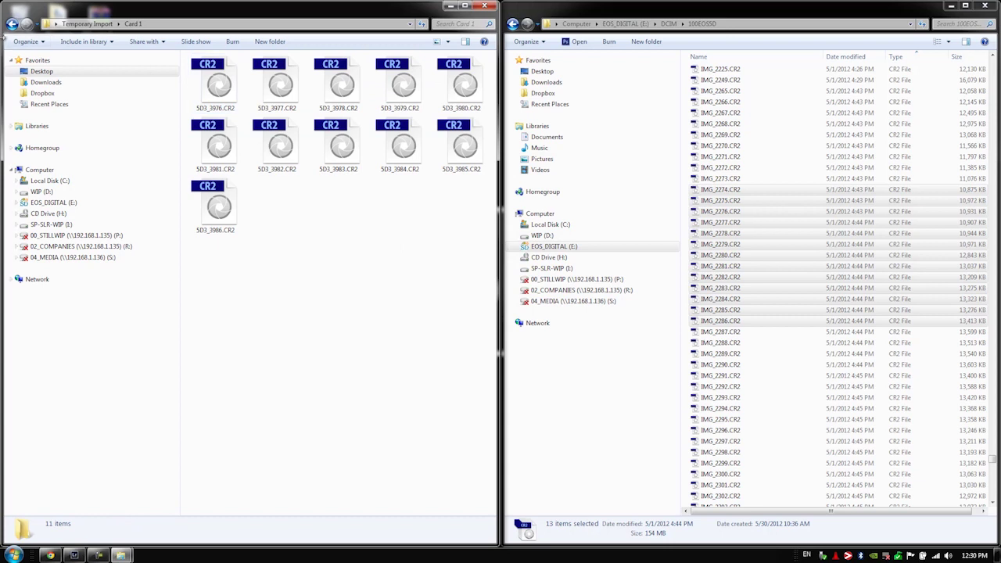
click(13, 25)
double_click(209, 83)
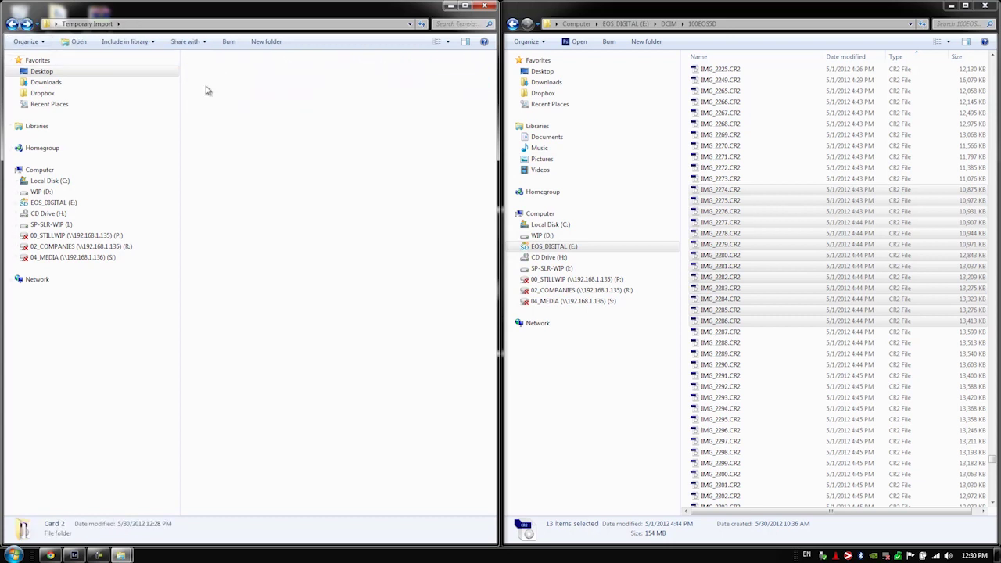
click(13, 24)
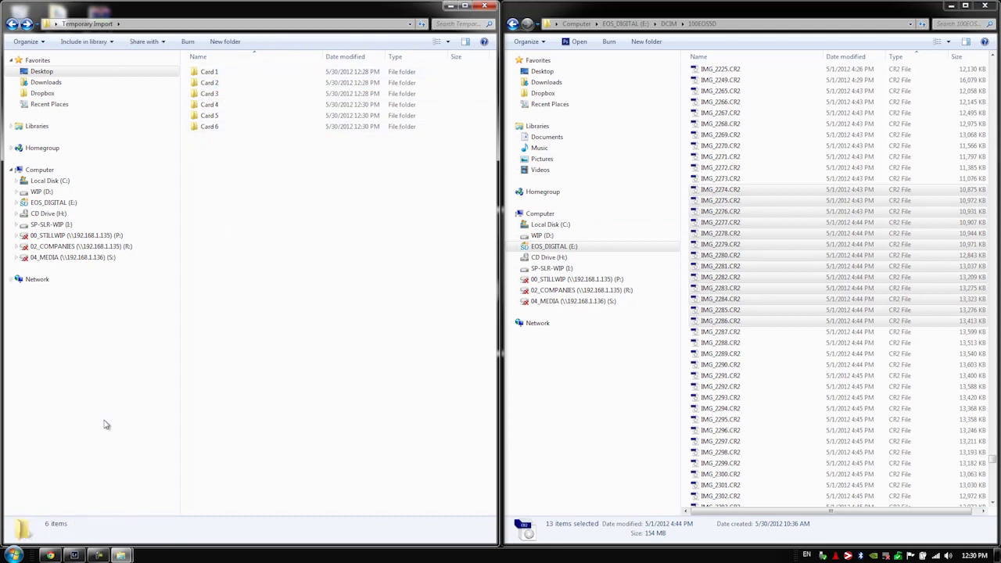
click(75, 555)
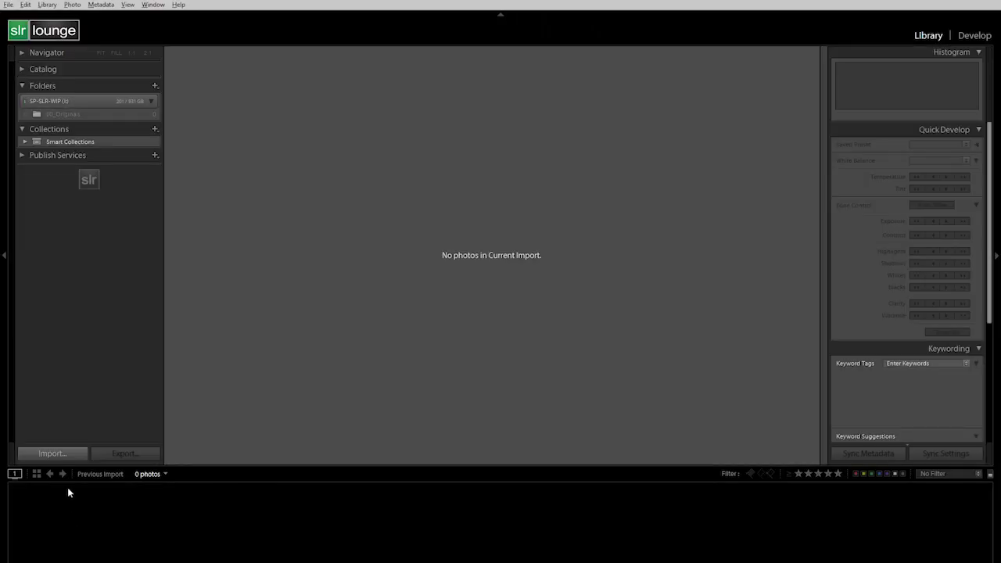
Start an import from Desktop > Temporary Import with Include Subfolders turned on.
click(62, 455)
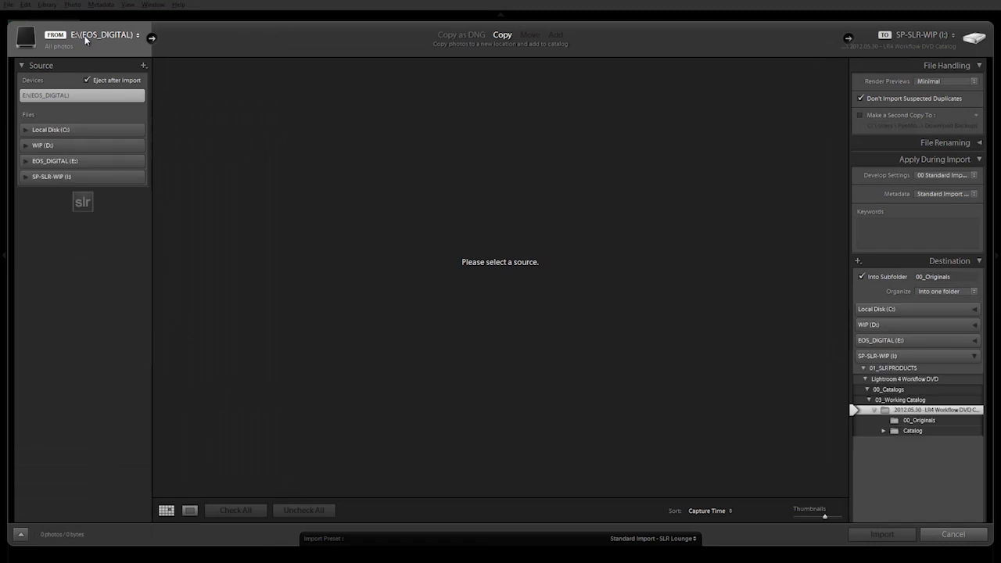
click(86, 35)
click(81, 103)
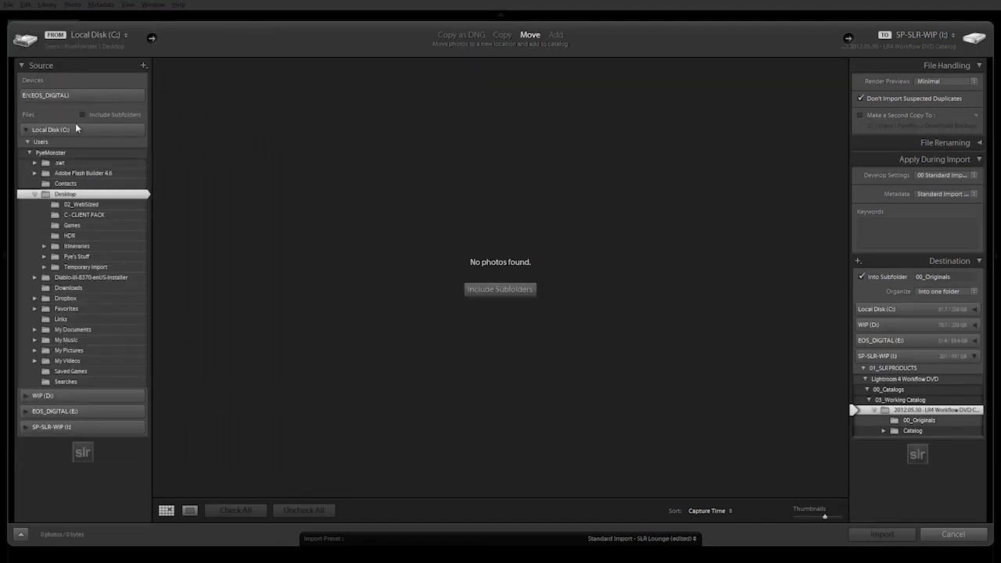
click(84, 267)
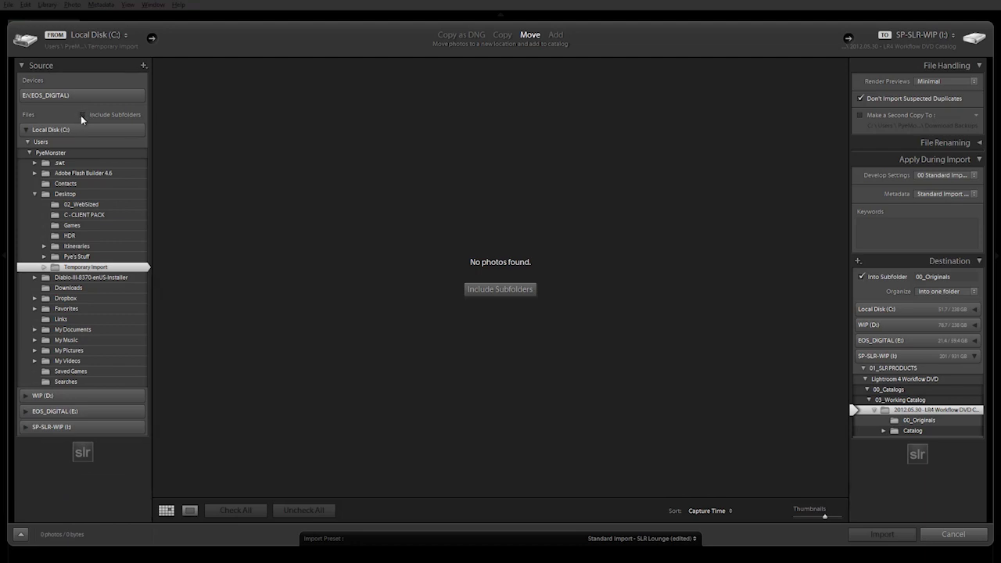
click(490, 289)
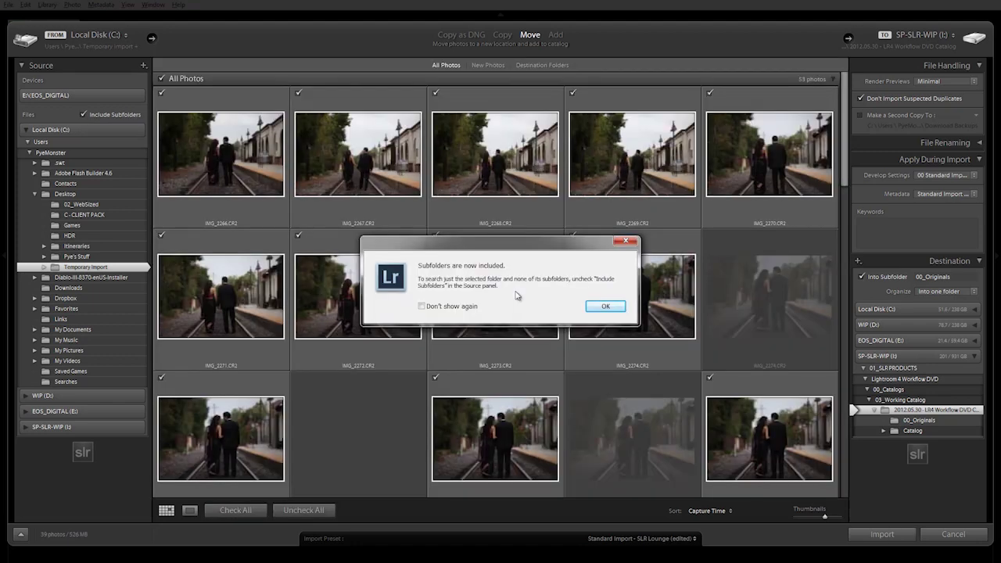
Dismiss the subfolders notice with 'Don't show again' and browse the import grid.
click(422, 306)
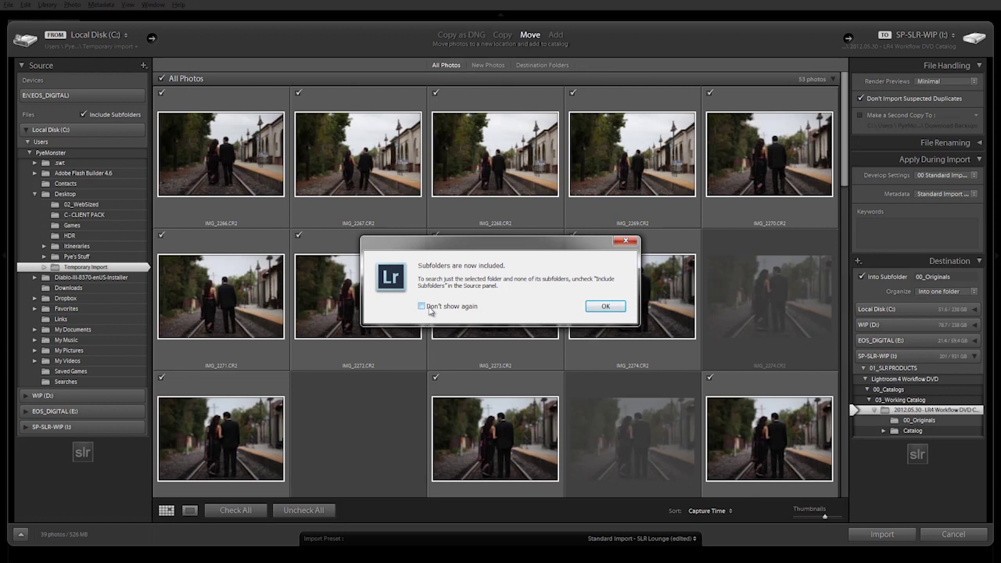
click(614, 309)
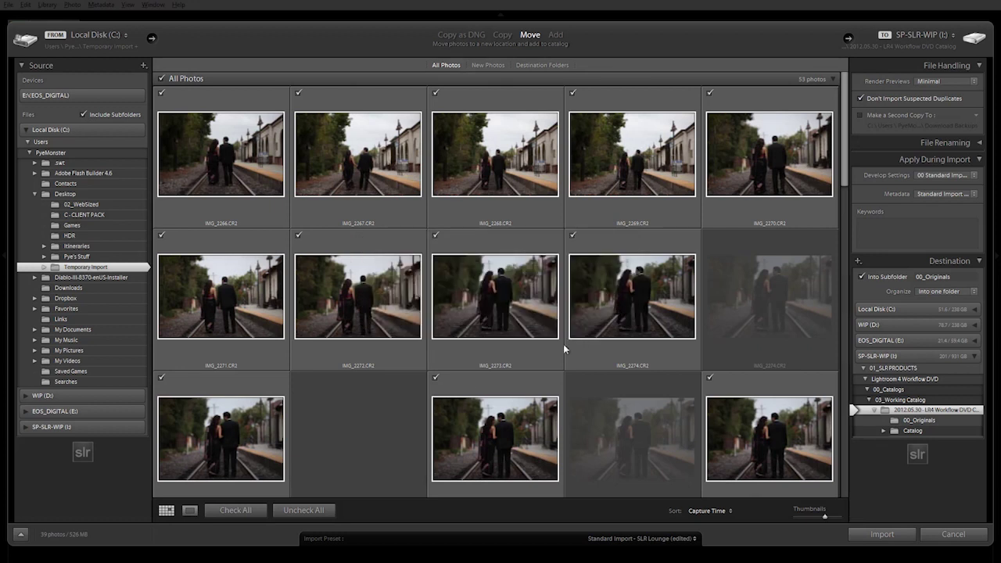
scroll(614, 254, down, 1)
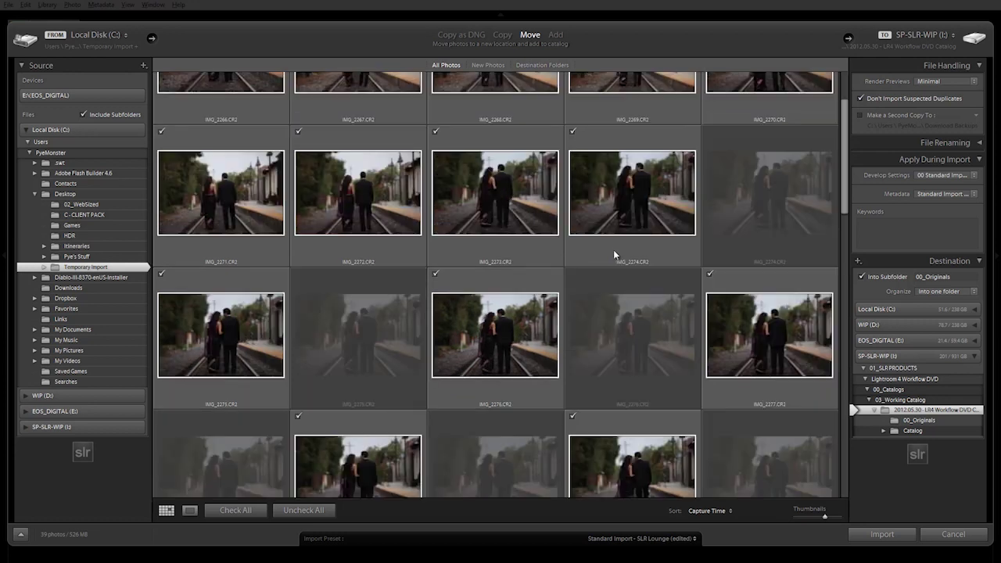
scroll(617, 283, down, 2)
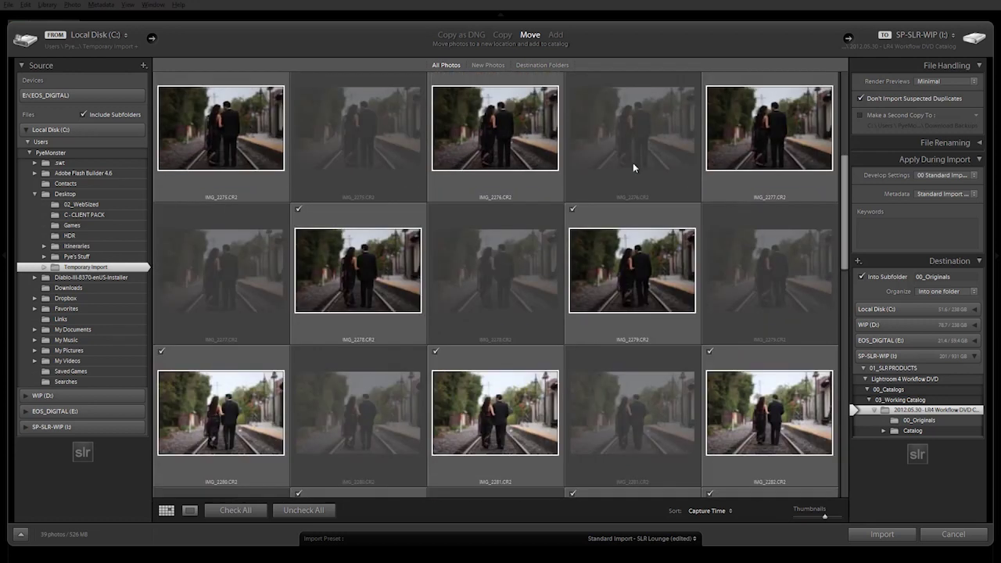
scroll(522, 316, down, 4)
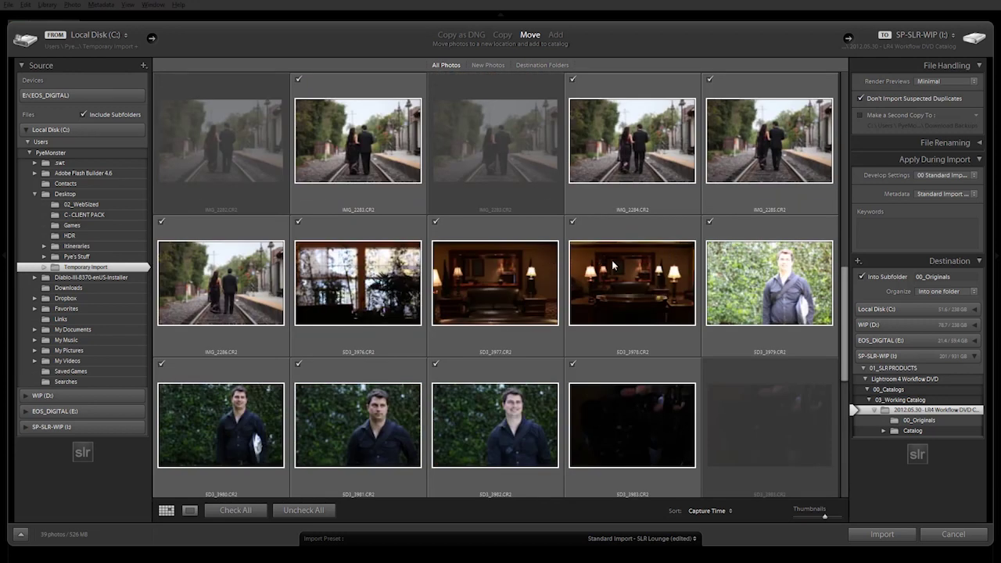
scroll(594, 270, up, 4)
scroll(414, 309, down, 3)
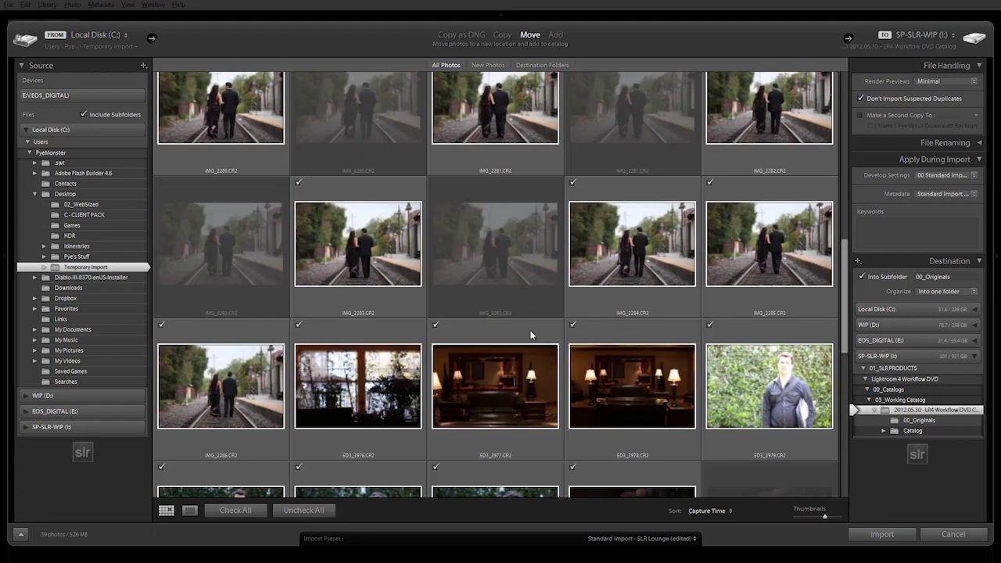
scroll(414, 318, down, 4)
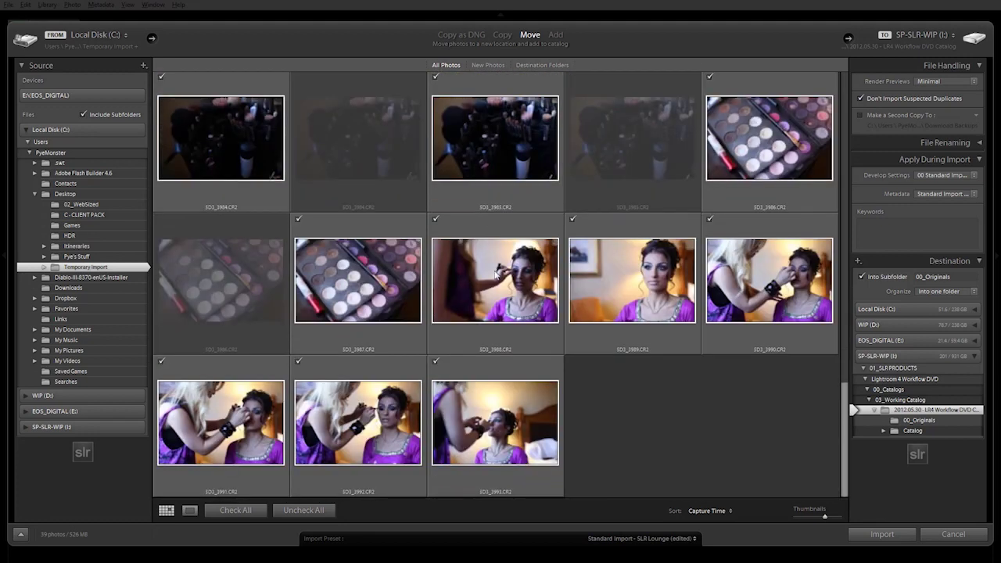
scroll(459, 138, up, 8)
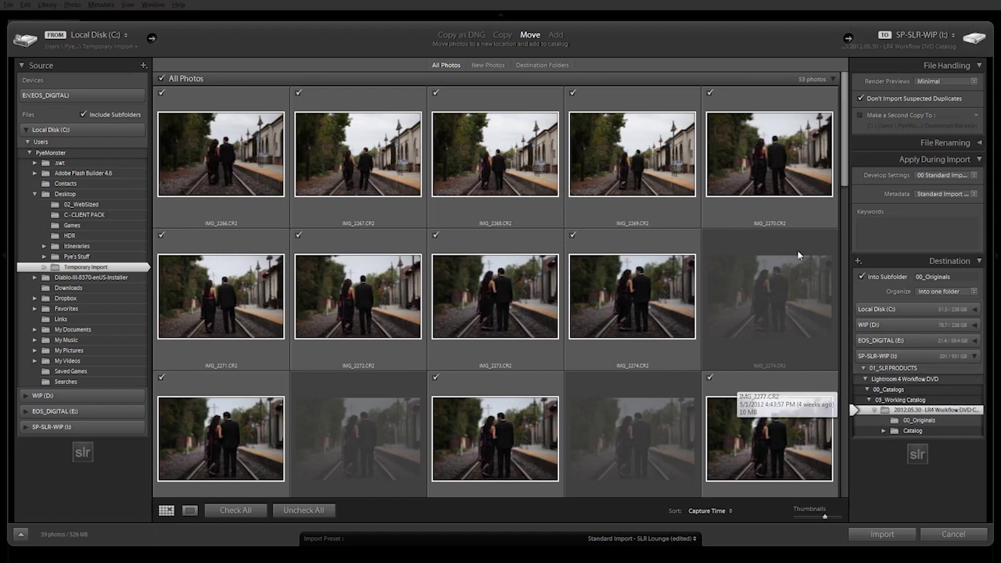
Uncheck Don't Import Suspected Duplicates so all 53 photos (690 MB) are selected.
click(860, 100)
scroll(542, 291, down, 10)
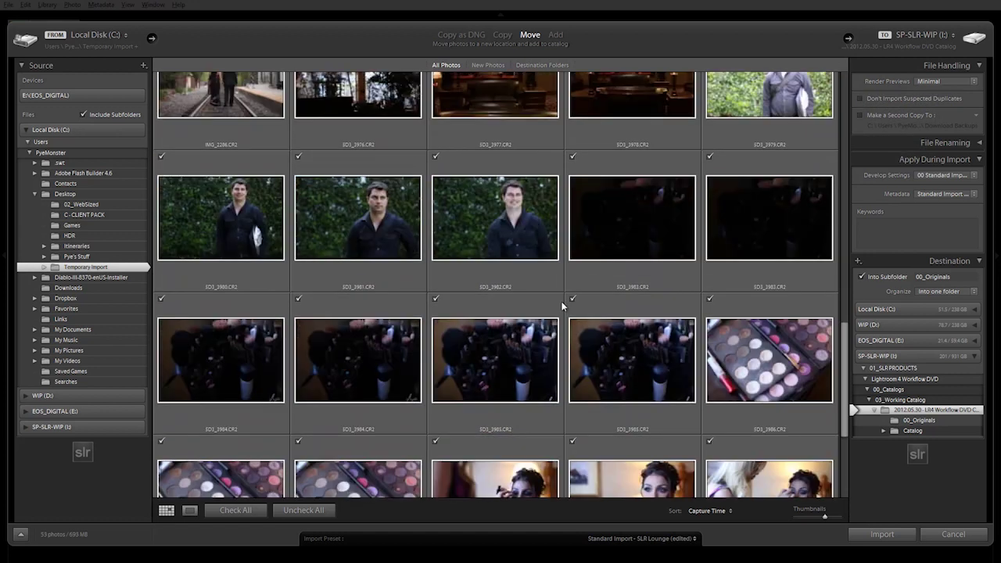
scroll(561, 305, down, 3)
scroll(586, 351, up, 15)
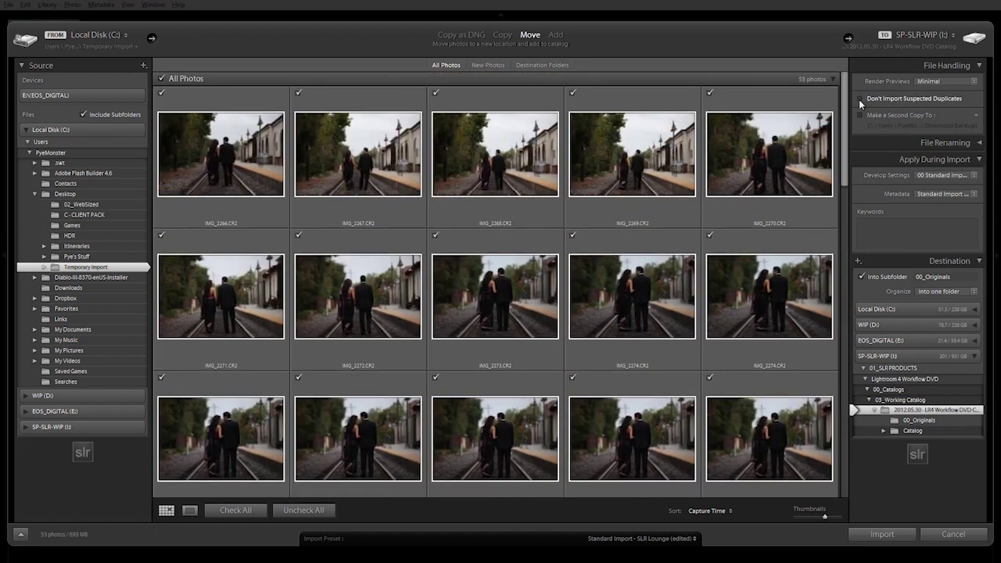
Re-enable duplicate skipping, move the 39 photos into 00_Originals, then open Temporary Import.
click(861, 99)
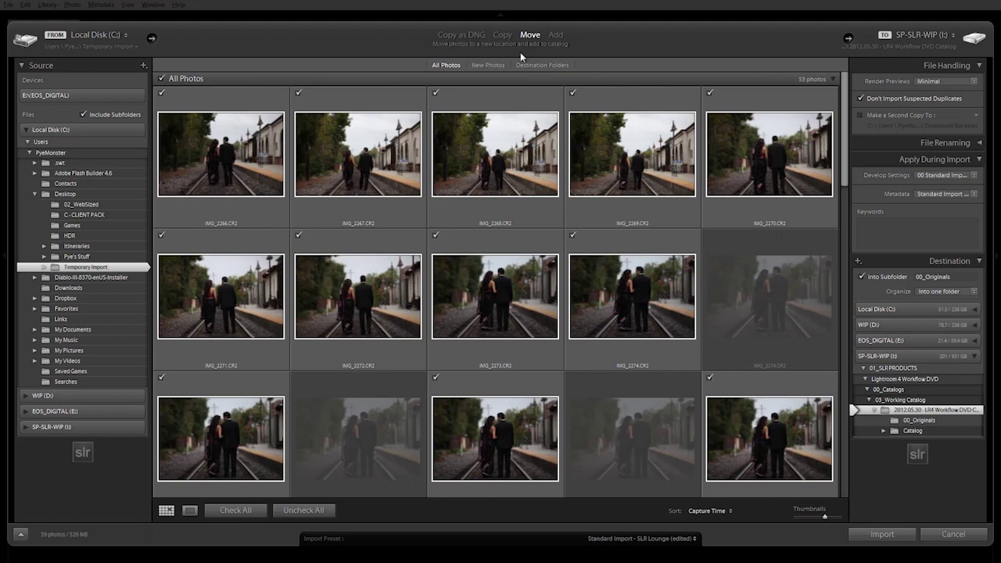
click(890, 538)
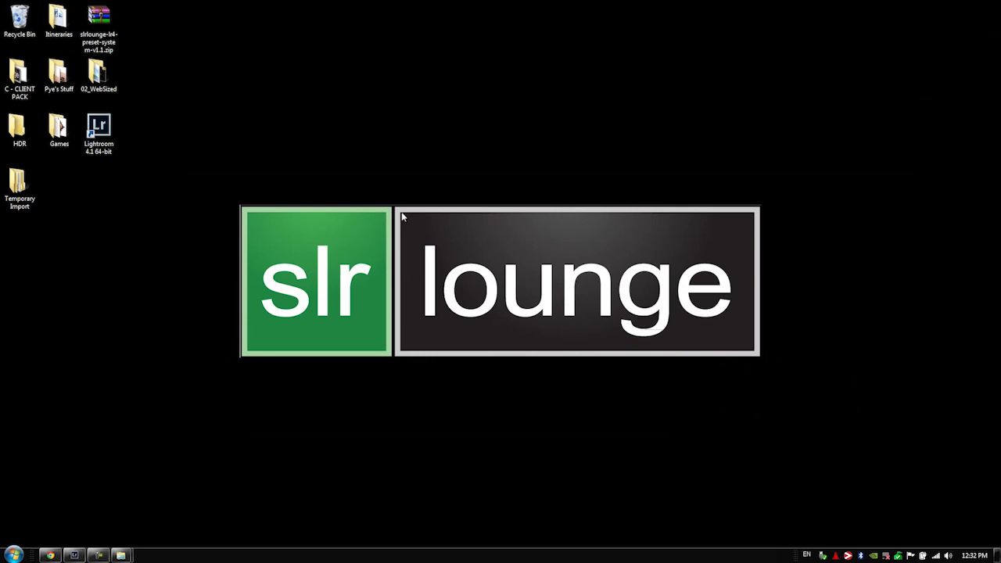
double_click(17, 185)
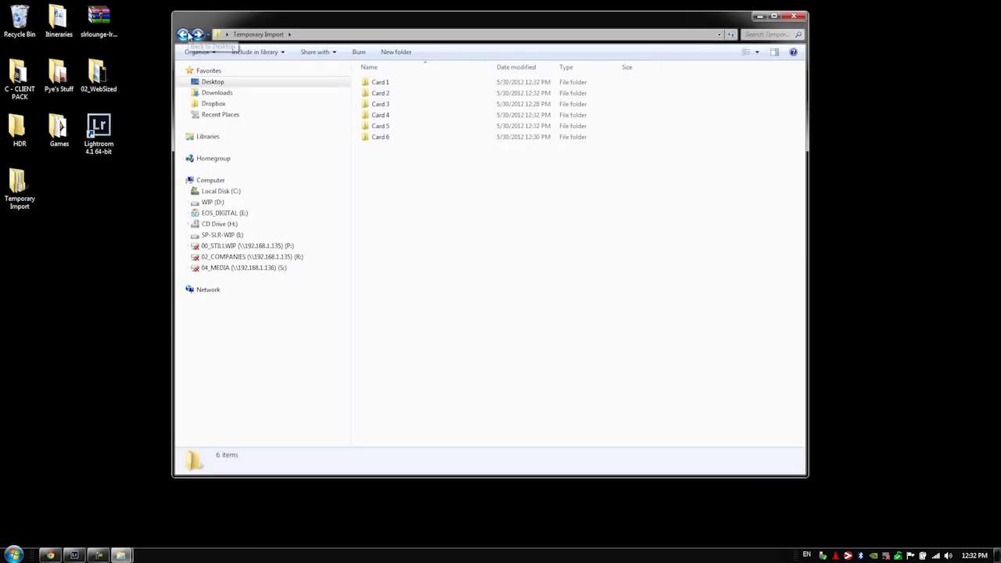
Inspect Cards 1 through 5 for leftovers; only Card 2 still holds four CR2 files.
double_click(402, 85)
key(BackSpace)
click(383, 94)
double_click(384, 95)
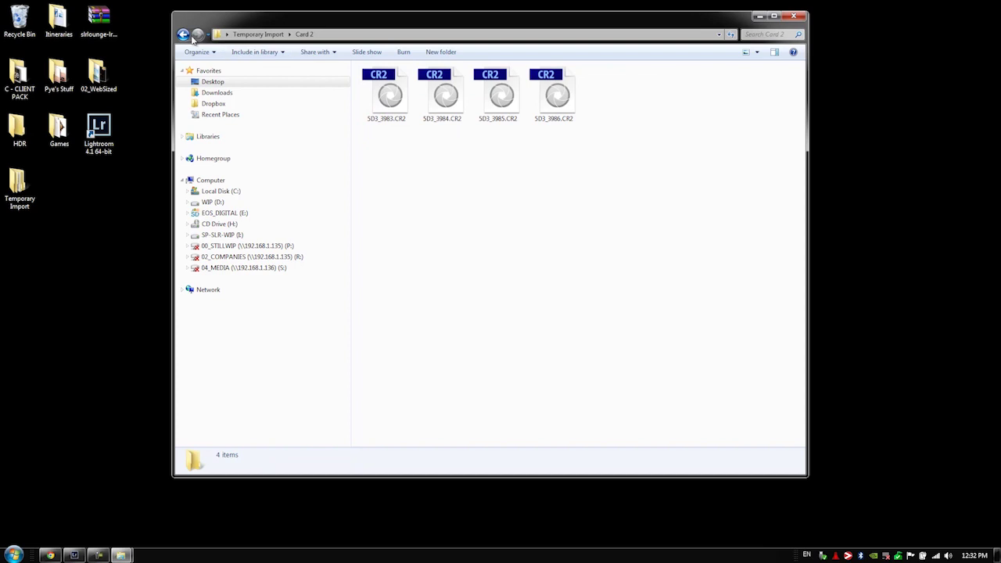
click(185, 35)
double_click(384, 105)
click(184, 35)
click(377, 117)
double_click(376, 118)
click(185, 36)
click(378, 126)
double_click(379, 126)
Drag the Temporary Import folder to the Recycle Bin and close Explorer.
click(184, 35)
click(185, 36)
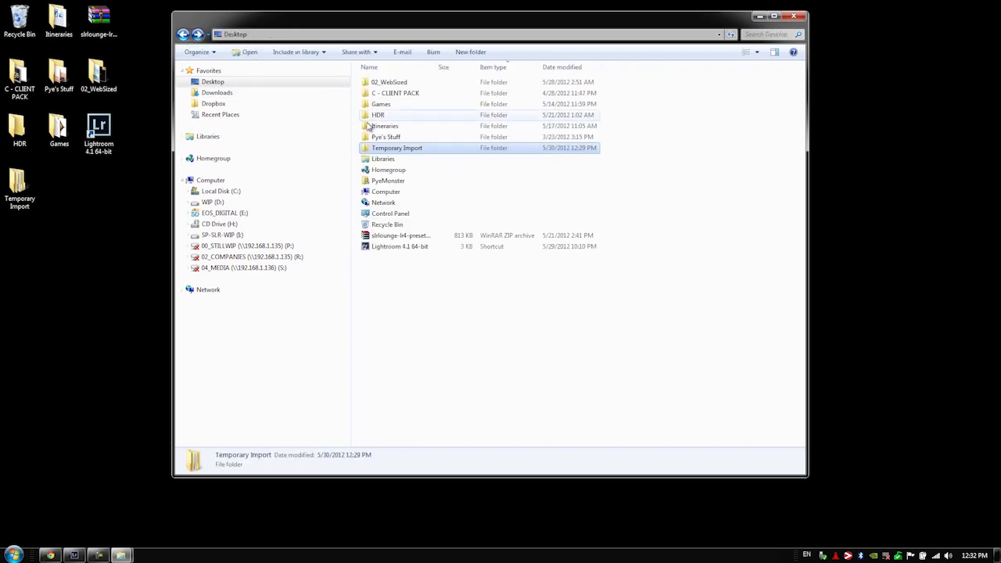
double_click(396, 148)
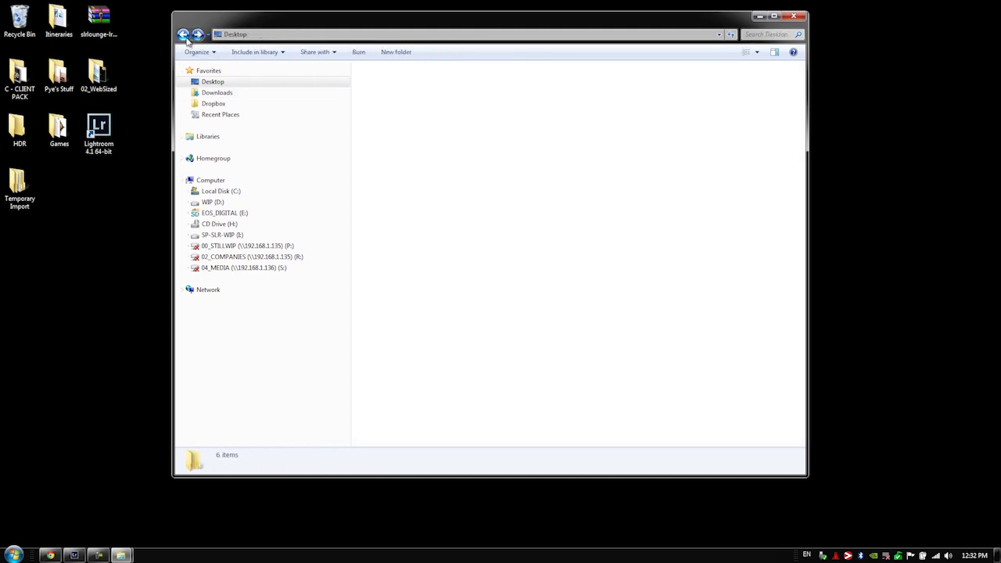
click(184, 35)
drag(36, 194, 20, 23)
click(793, 16)
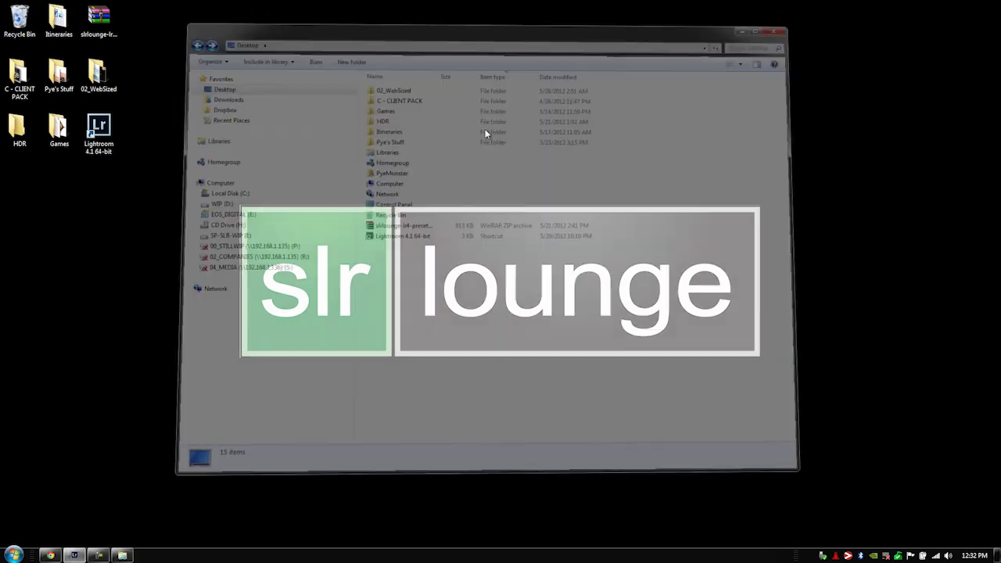